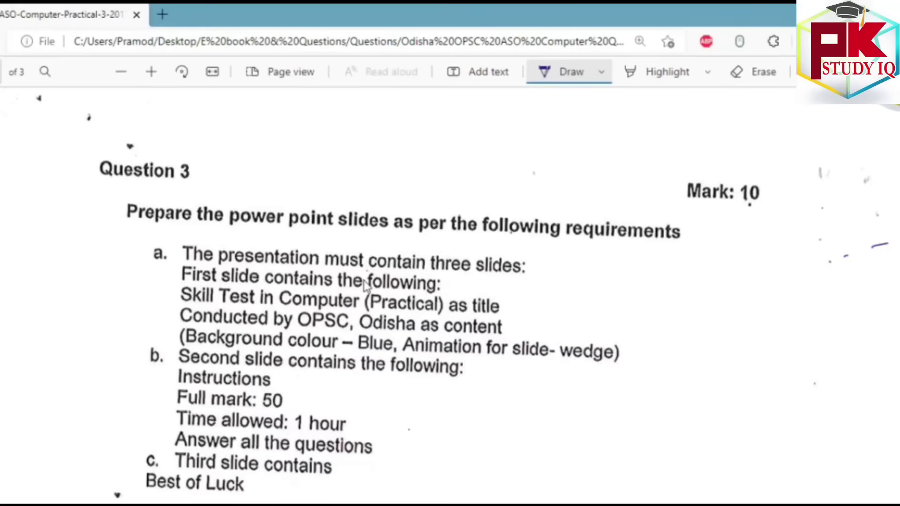
- Underline "Question 3" and "power point slides" in ink, and draw tick marks above the heading and beside item a
mouse_move(64, 201)
left_mouse_down()
mouse_move(137, 190)
mouse_move(75, 201)
left_mouse_up()
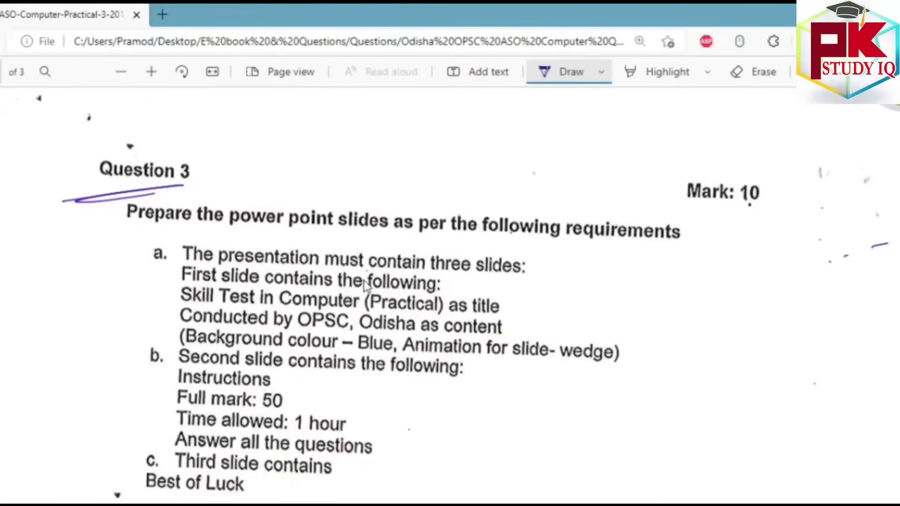
mouse_move(118, 249)
left_mouse_down()
mouse_move(123, 255)
mouse_move(157, 240)
left_mouse_up()
mouse_move(237, 229)
left_mouse_down()
mouse_move(367, 231)
mouse_move(244, 233)
left_mouse_up()
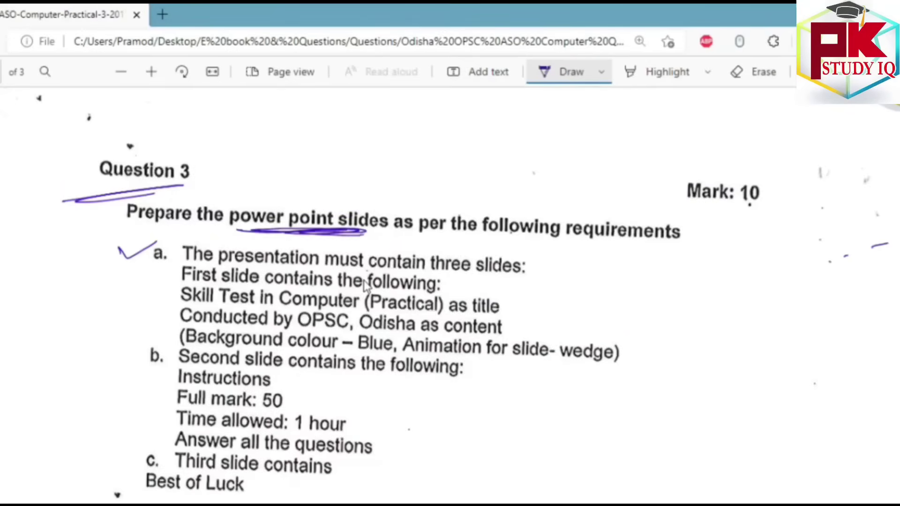
mouse_move(361, 183)
left_mouse_down()
mouse_move(389, 190)
mouse_move(424, 182)
left_mouse_up()
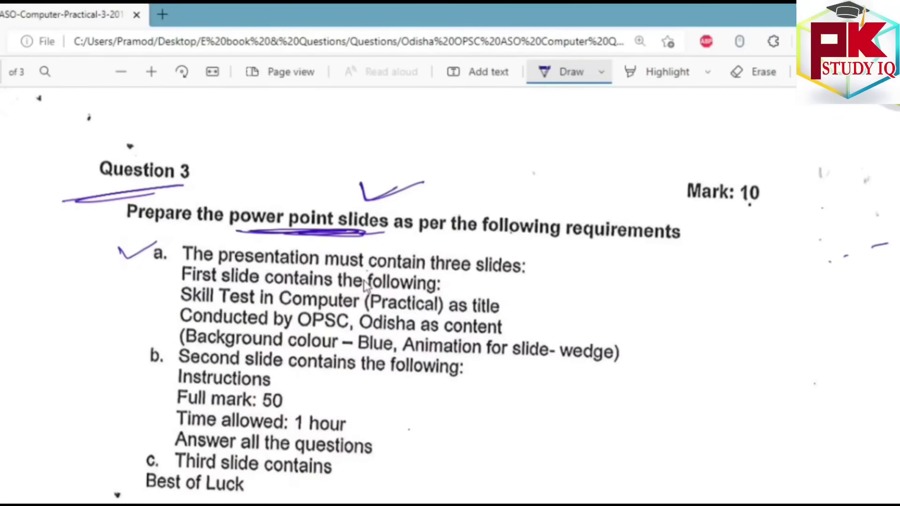
left_click_drag(112, 242, 141, 245)
- Underline "slides" and "The" in item a, and tick the end of the "First slide contains the following" line
mouse_move(472, 276)
left_mouse_down()
mouse_move(519, 278)
mouse_move(491, 280)
left_mouse_up()
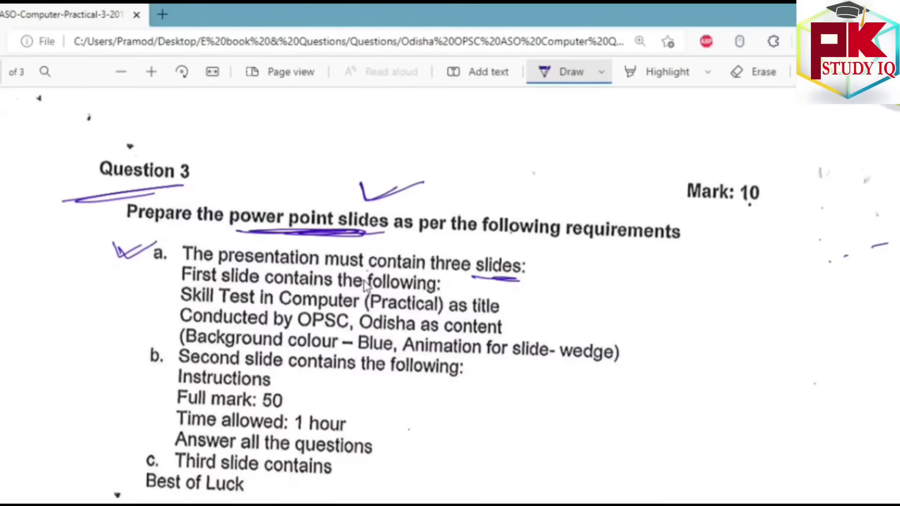
left_click_drag(173, 261, 203, 258)
left_click_drag(446, 277, 479, 280)
- Mark the "Skill Test in Computer (Practical)" line with ticks at both ends, and underline its wording and "as title"
left_click_drag(152, 282, 189, 282)
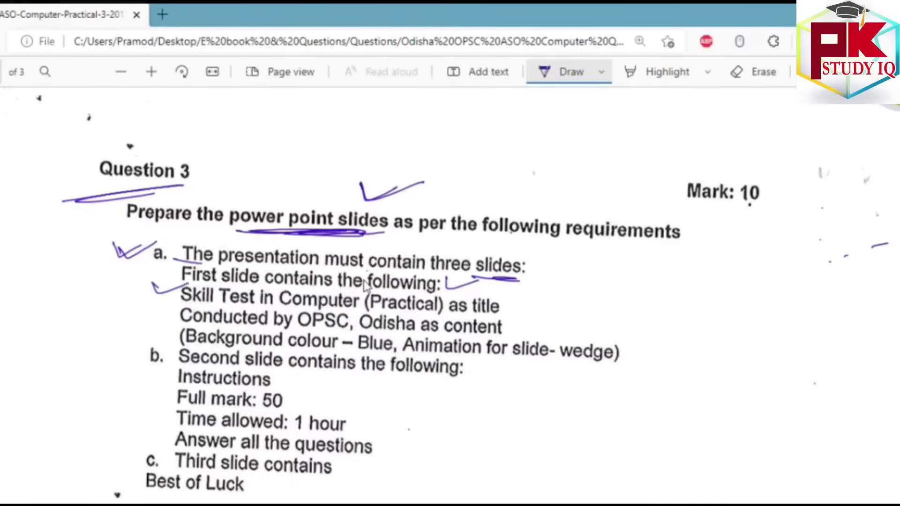
left_click_drag(249, 308, 392, 309)
left_click_drag(510, 290, 550, 292)
left_click_drag(451, 317, 501, 318)
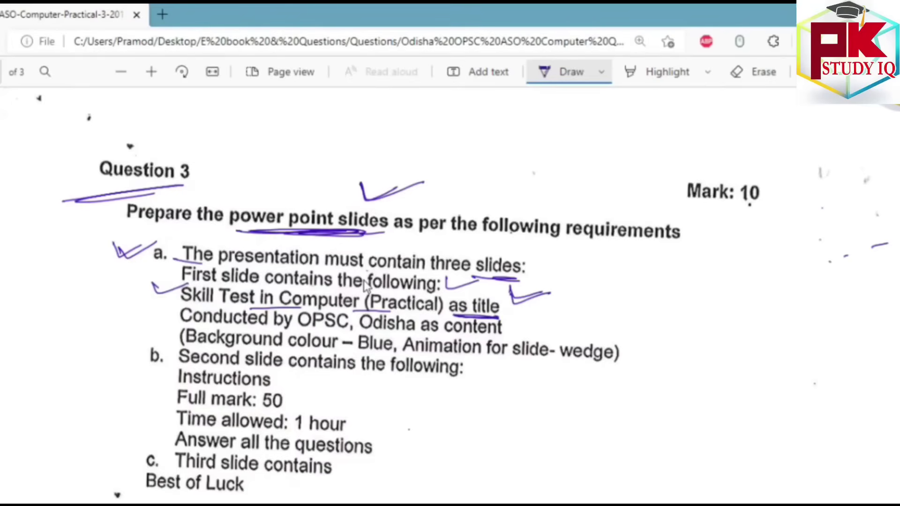
- Tick the "Conducted by OPSC, Odisha" line and underline "by OPSC" and "Odisha"
mouse_move(145, 305)
left_mouse_down()
mouse_move(150, 315)
mouse_move(174, 307)
left_mouse_up()
left_click_drag(280, 327, 316, 329)
left_click_drag(383, 331, 417, 331)
- Sketch two rectangles, one above the other, beside the first-slide requirements to represent the title and content boxes
mouse_move(664, 290)
left_mouse_down()
mouse_move(687, 258)
mouse_move(760, 293)
mouse_move(689, 287)
mouse_move(737, 290)
mouse_move(788, 271)
mouse_move(788, 287)
left_mouse_up()
mouse_move(680, 322)
left_mouse_down()
mouse_move(678, 352)
mouse_move(762, 322)
mouse_move(675, 356)
left_mouse_up()
left_click_drag(694, 350, 752, 352)
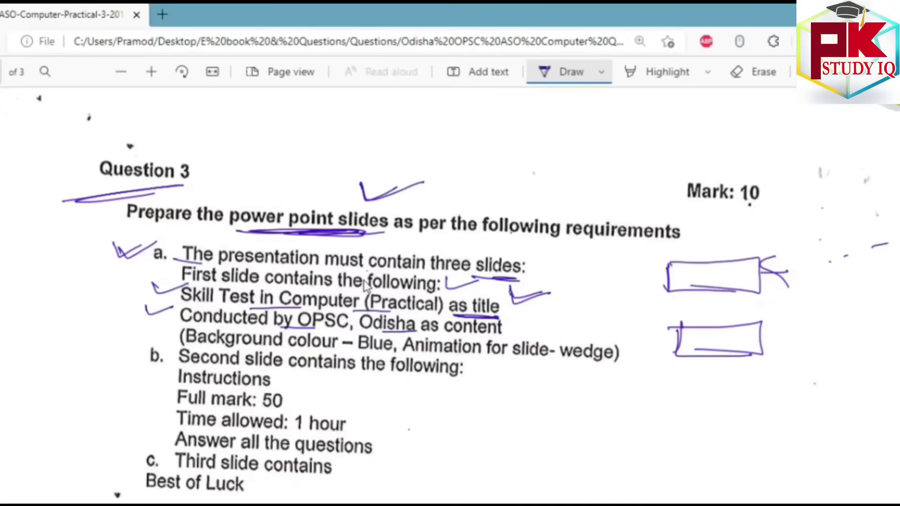
- Underline "Conducted", "Background colour" and "slide- wedge" in the first-slide requirements, and draw a tick above "wedge"
left_click_drag(180, 324, 244, 328)
left_click_drag(178, 341, 360, 352)
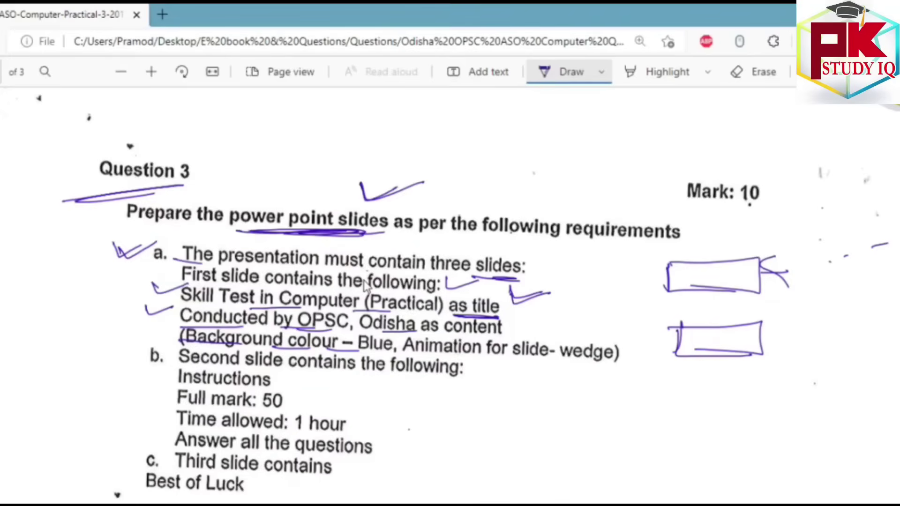
left_click_drag(500, 358, 601, 363)
left_click_drag(568, 322, 612, 330)
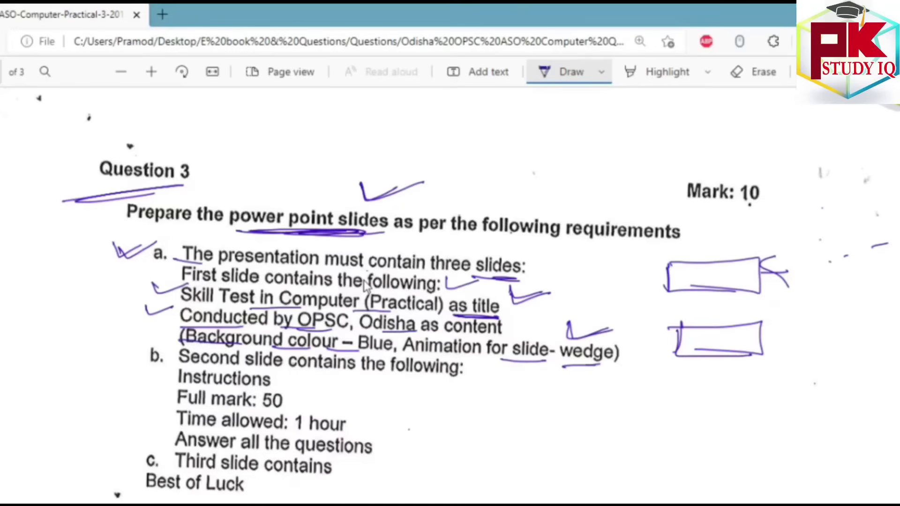
- Draw an arrow pointing to the "Skill Test in Computer (Practical)" line and underline its wording again
left_click_drag(135, 291, 154, 287)
mouse_move(141, 279)
left_mouse_down()
mouse_move(154, 285)
mouse_move(136, 304)
left_mouse_up()
left_click_drag(257, 310, 306, 307)
left_click_drag(368, 312, 396, 309)
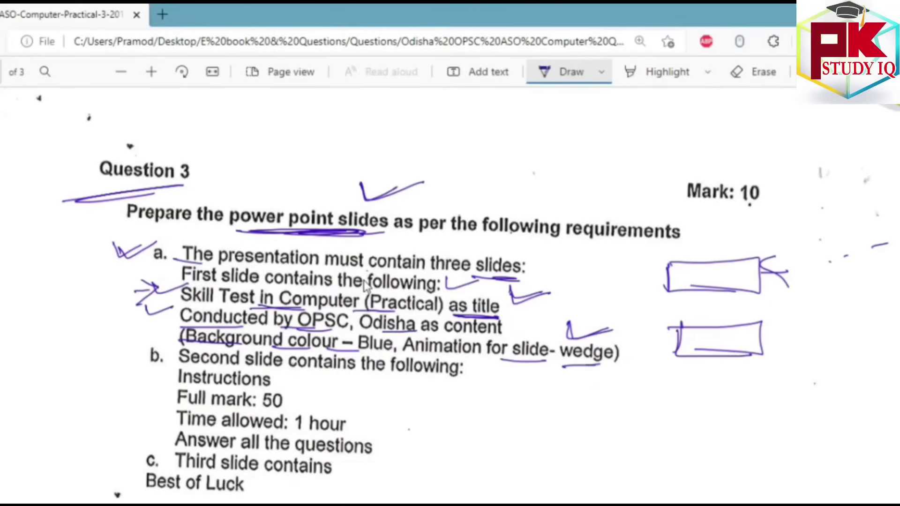
- Point an arrow at the "Conducted by OPSC, Odisha" line, and re-underline its wording and "Background colour"
mouse_move(144, 314)
left_mouse_down()
mouse_move(165, 310)
mouse_move(152, 328)
mouse_move(235, 326)
left_mouse_up()
left_click_drag(289, 326, 326, 329)
left_click_drag(355, 329, 385, 332)
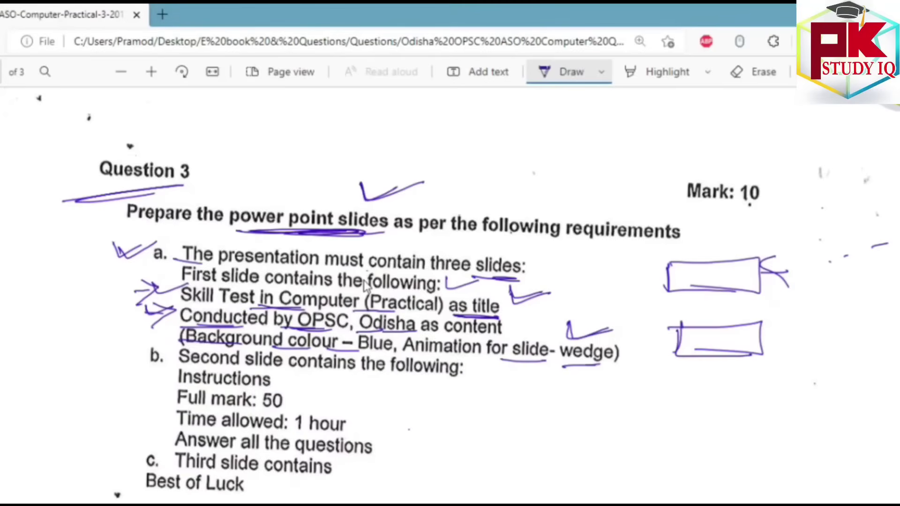
left_click_drag(217, 350, 314, 349)
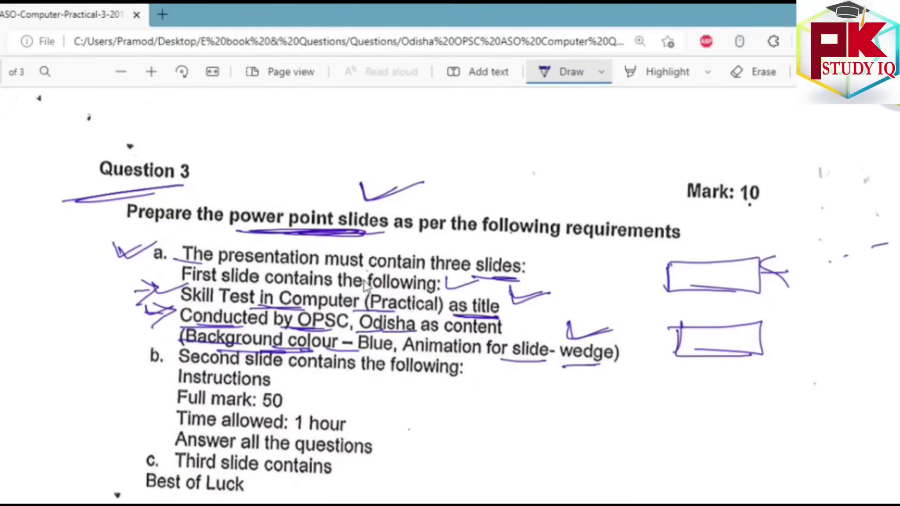
- Draw a slide frame around the two sketched boxes and underline "slide- wedge" once more
left_click_drag(617, 252, 611, 356)
mouse_move(615, 257)
left_mouse_down()
mouse_move(799, 245)
mouse_move(797, 365)
left_mouse_up()
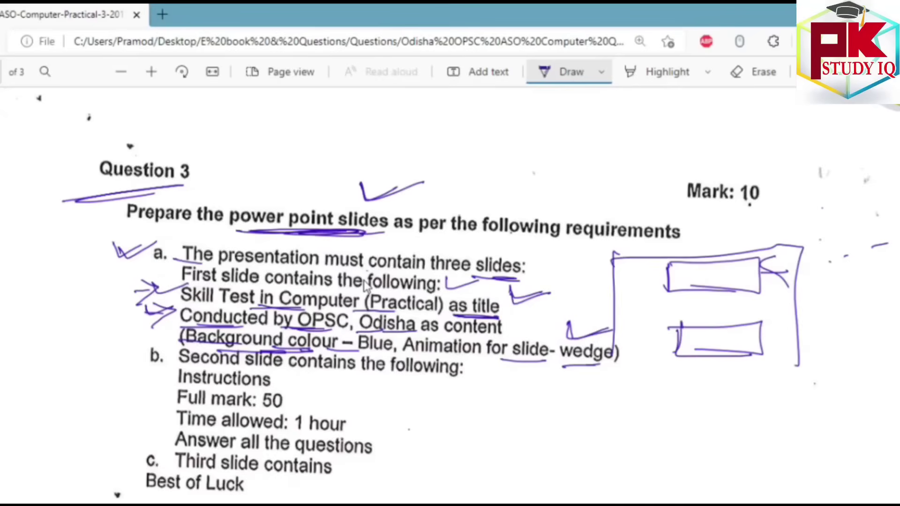
mouse_move(615, 316)
left_mouse_down()
mouse_move(620, 351)
mouse_move(798, 346)
left_mouse_up()
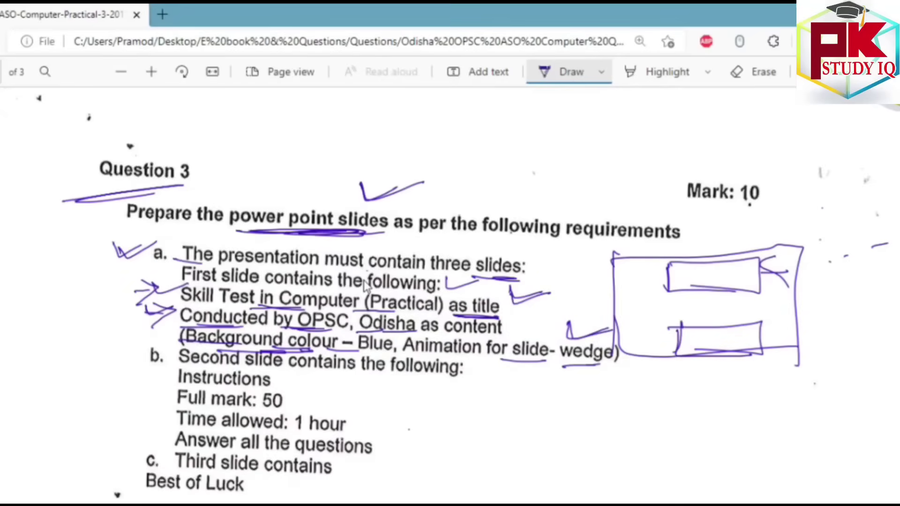
left_click_drag(606, 255, 656, 258)
left_click_drag(521, 360, 607, 363)
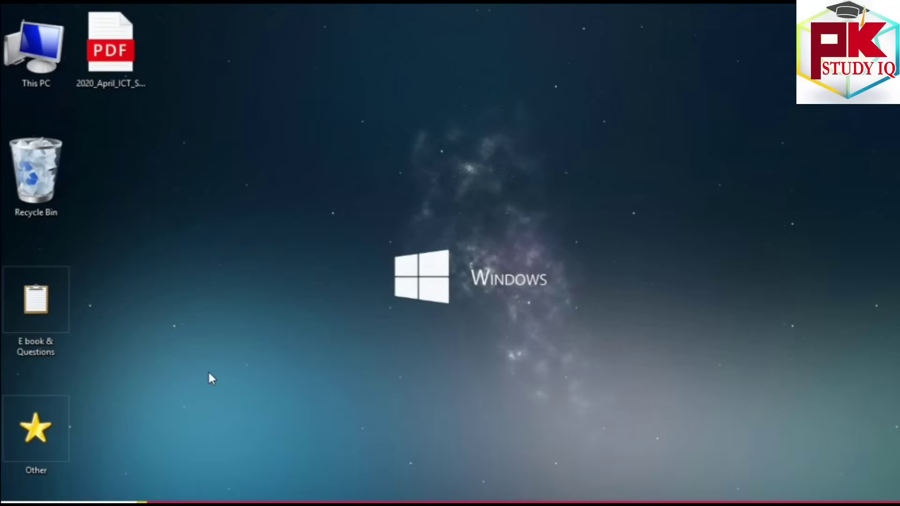
right_click(209, 373)
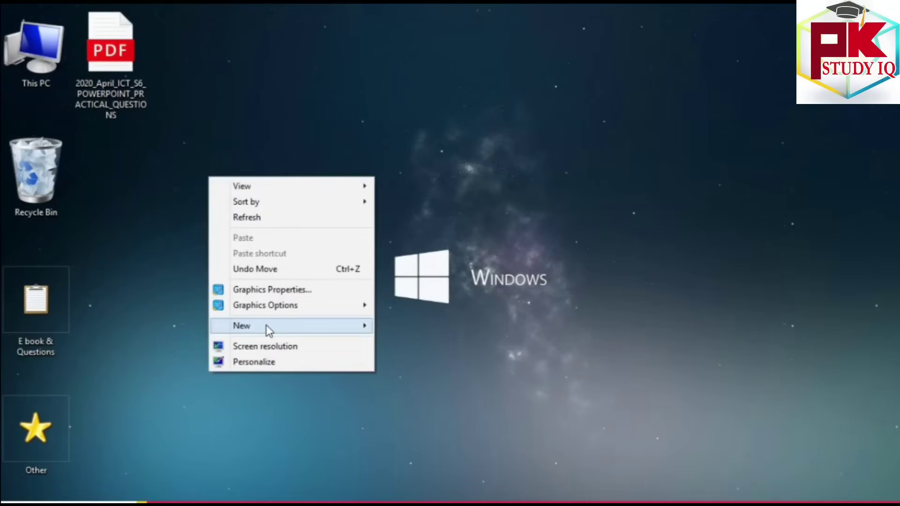
mouse_move(266, 327)
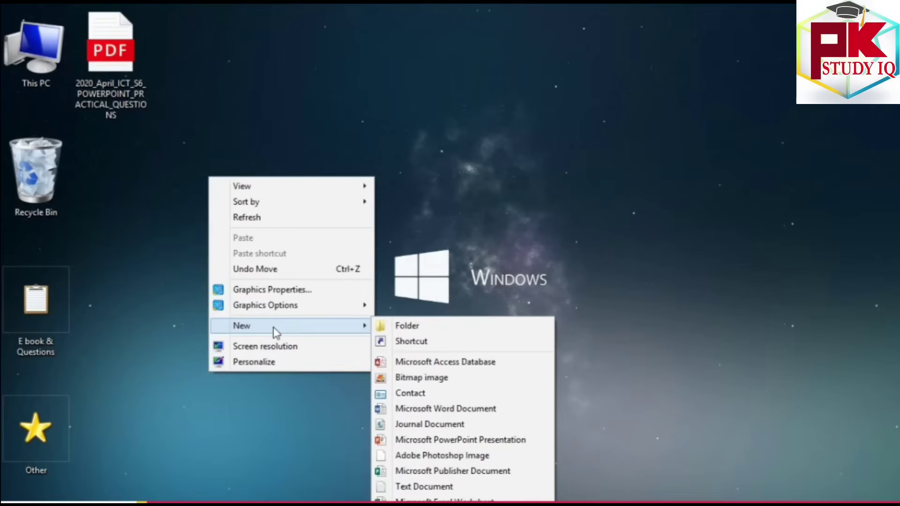
left_click(174, 320)
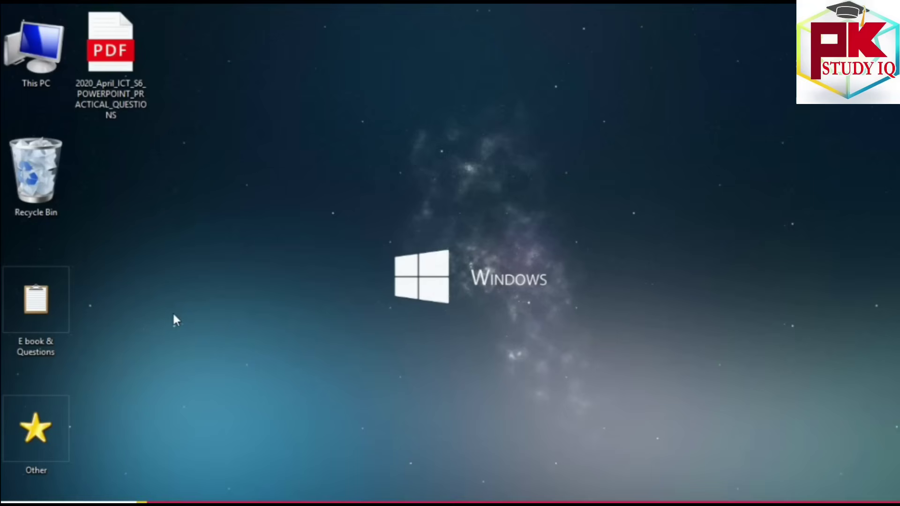
- Switch to the Windows desktop and create a new Microsoft PowerPoint Presentation there, naming the file 12124562
right_click(194, 360)
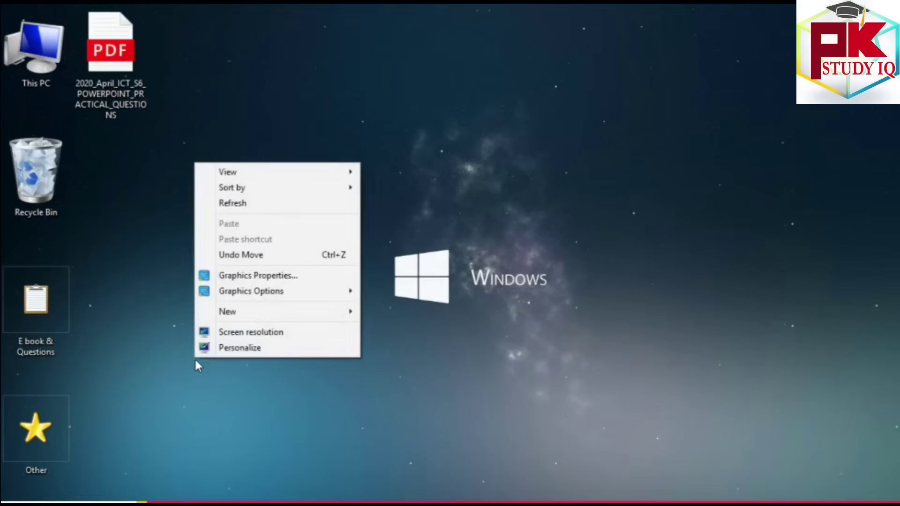
mouse_move(243, 311)
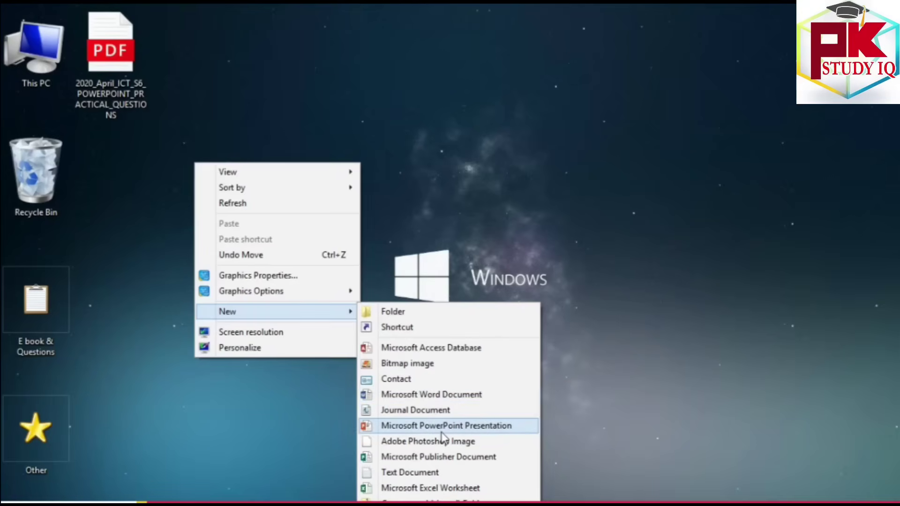
left_click(404, 427)
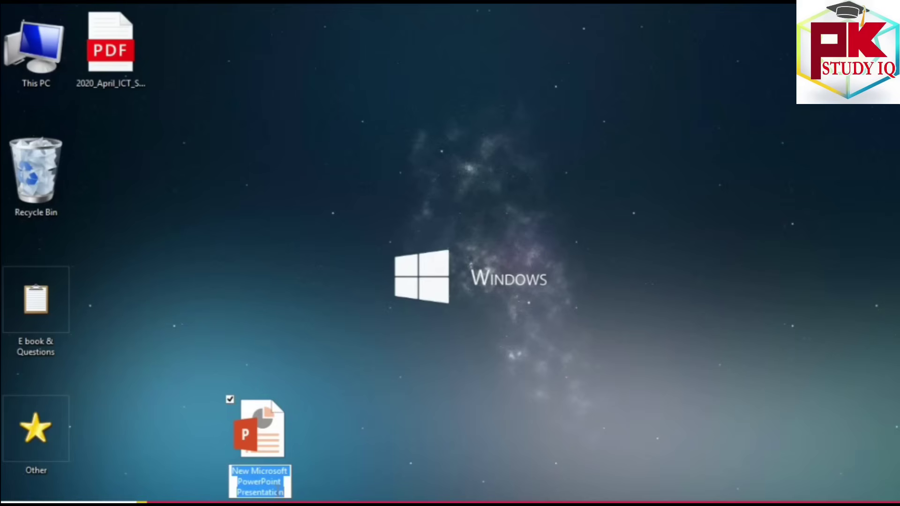
type("12124562")
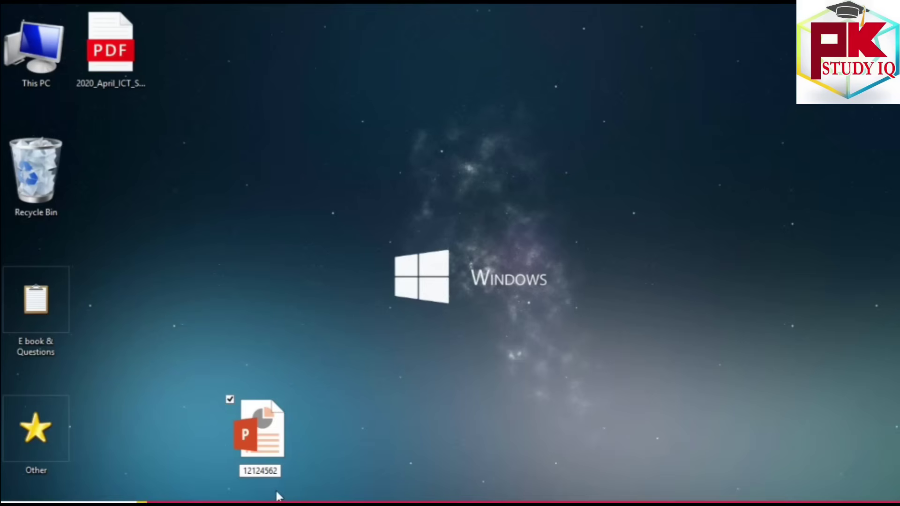
key("Return")
right_click(252, 456)
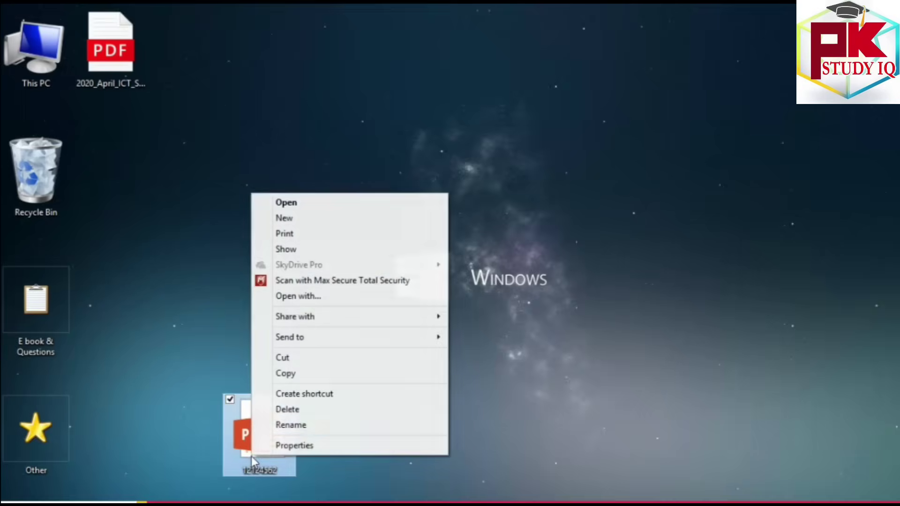
left_click(291, 424)
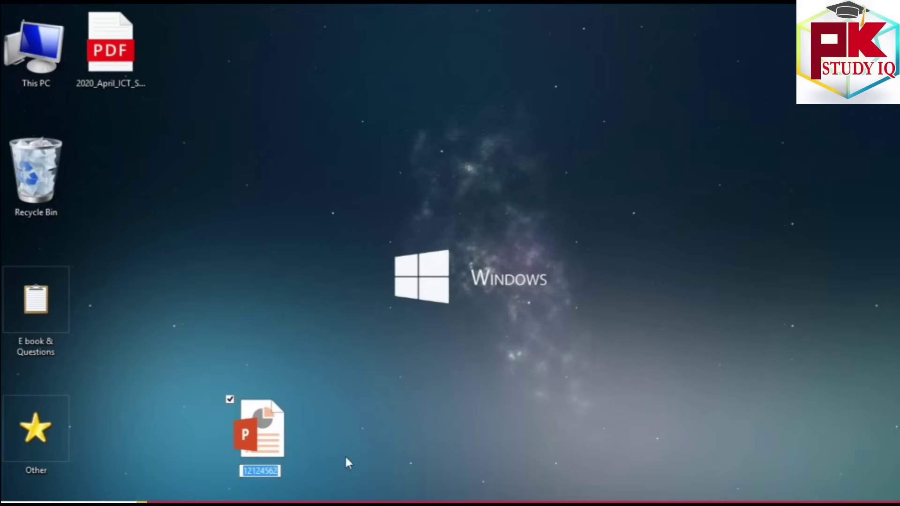
key("Return")
left_click(328, 462)
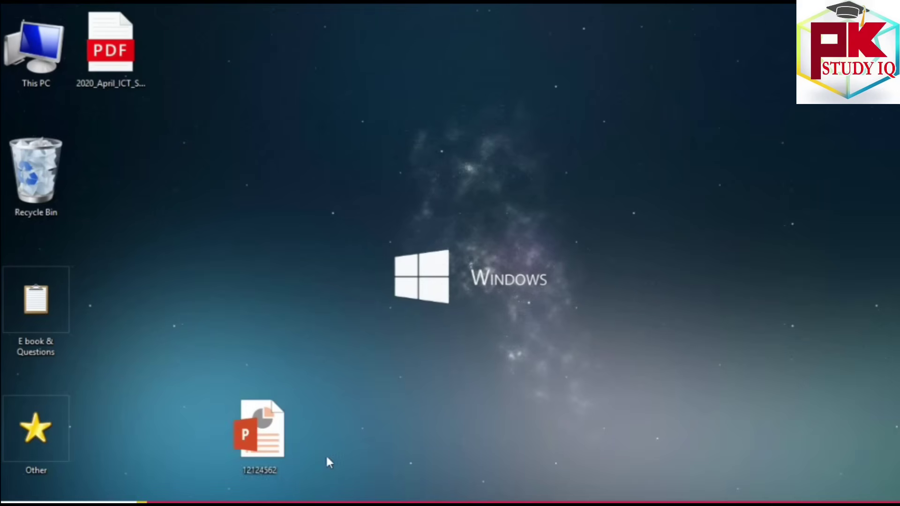
right_click(259, 442)
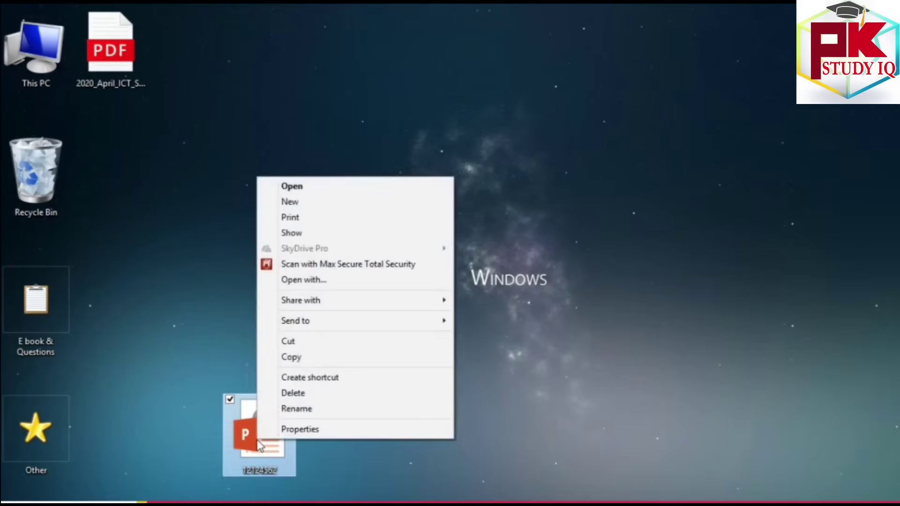
left_click(256, 417)
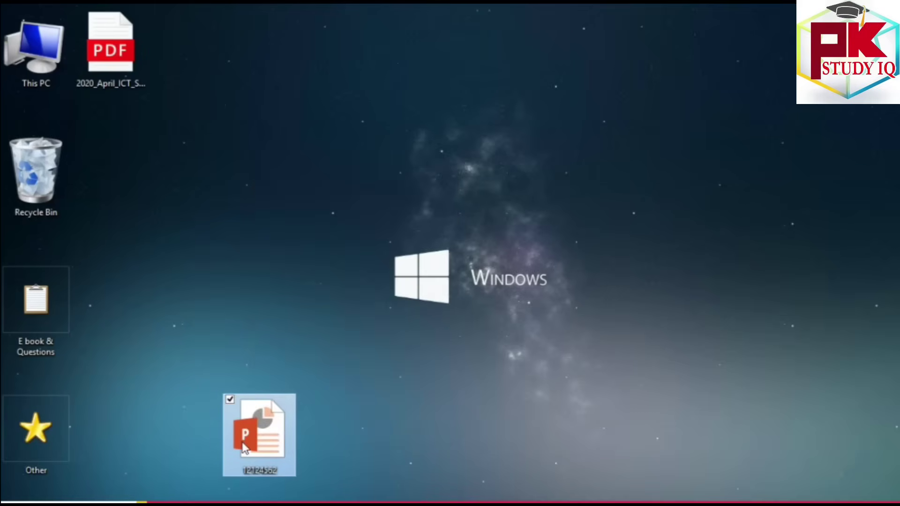
- Open the 12124562 presentation from the desktop in PowerPoint
double_click(268, 428)
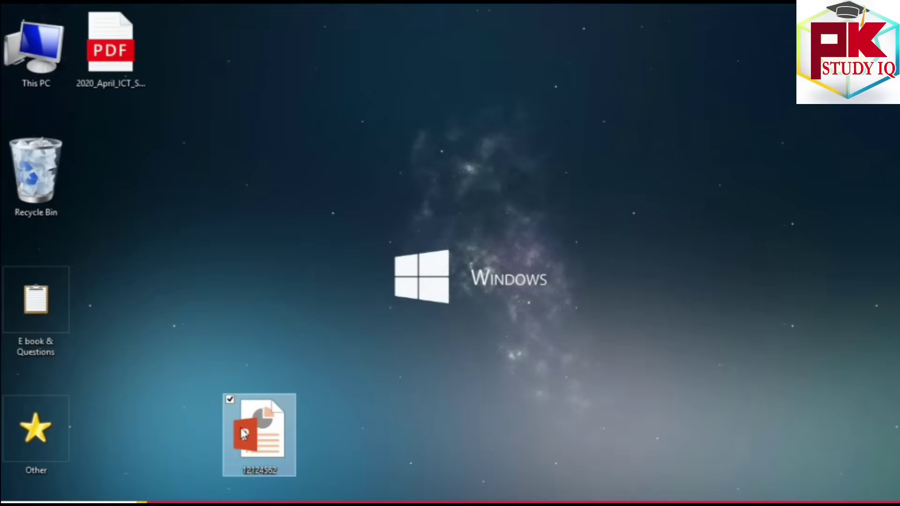
right_click(243, 426)
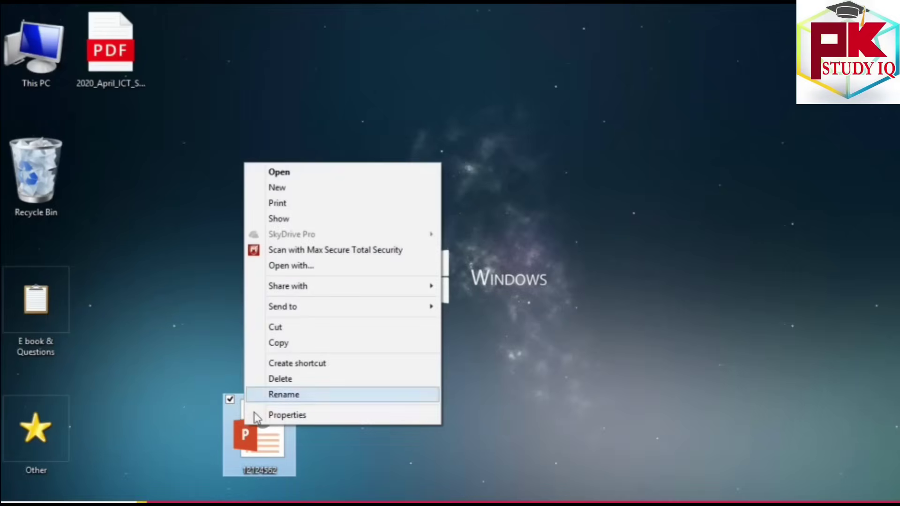
left_click(306, 173)
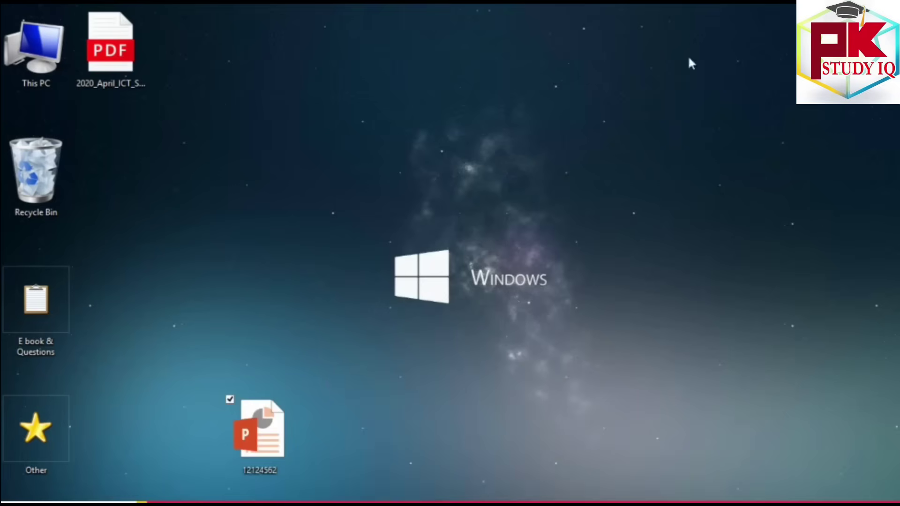